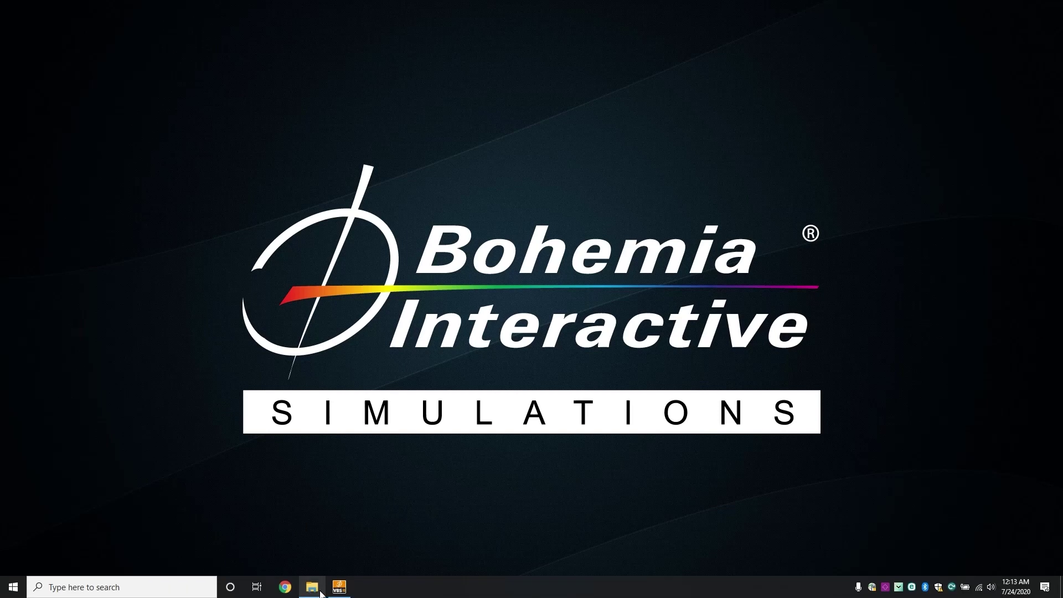
# Step: Copy the MissionConverter folder from VBS4-release-20.1\optional\Components on drive O: in File Explorer
pyautogui.click(318, 592)
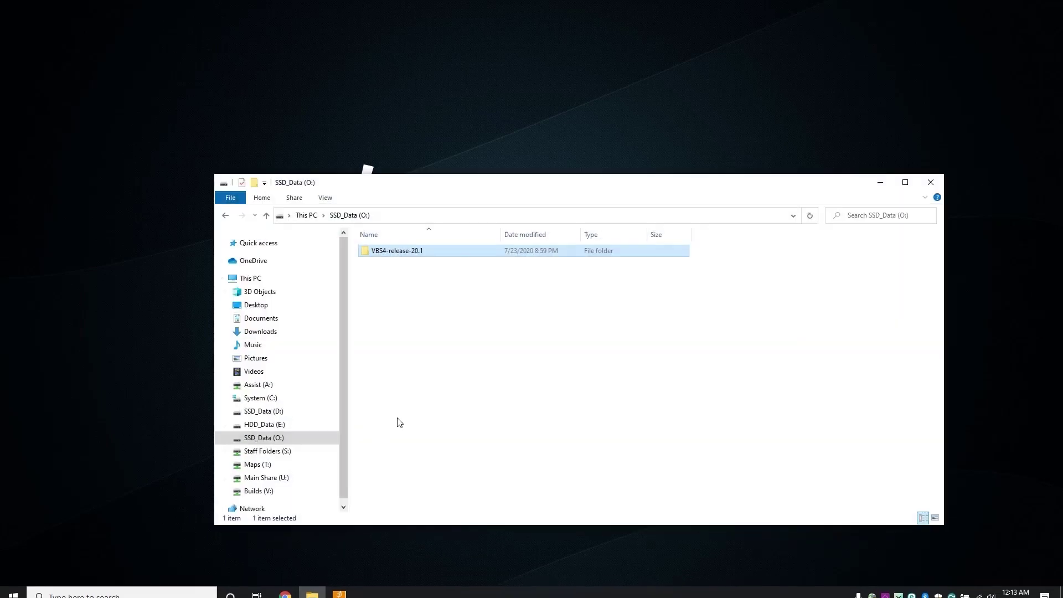
pyautogui.doubleClick(407, 256)
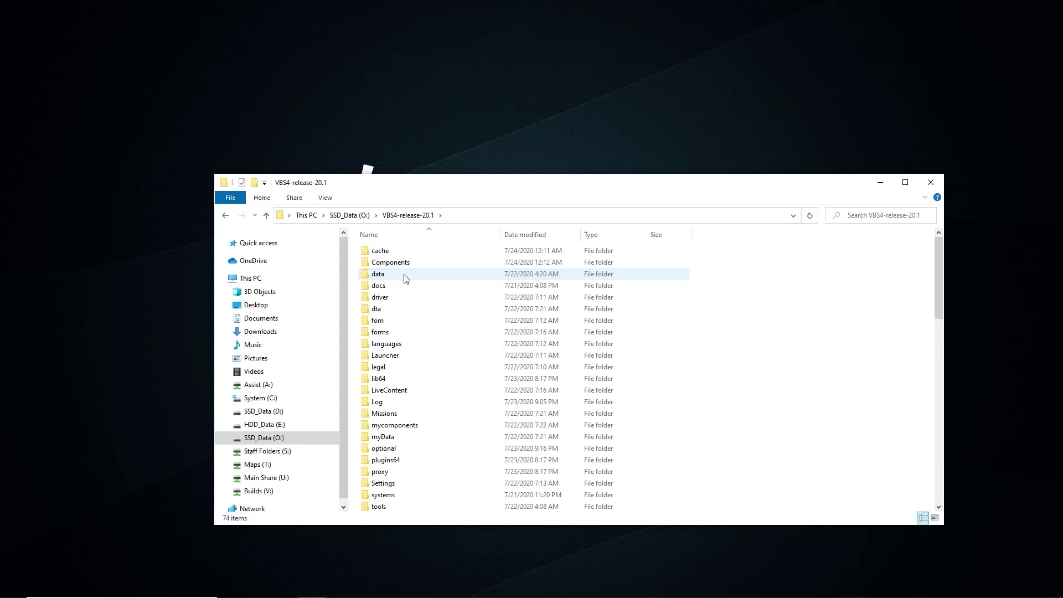
pyautogui.doubleClick(384, 449)
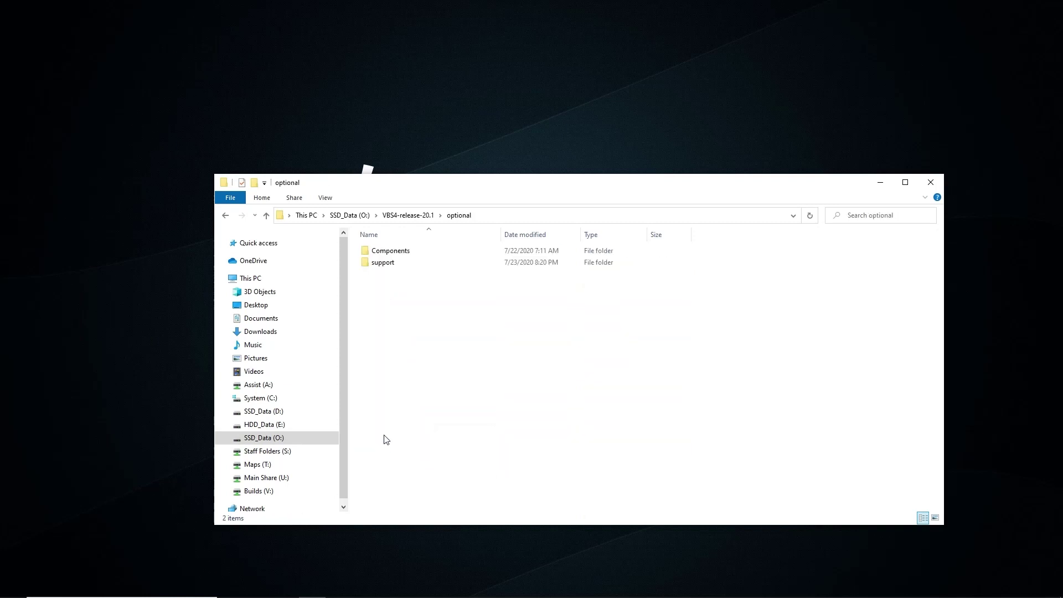
pyautogui.doubleClick(386, 250)
pyautogui.click(385, 253)
pyautogui.rightClick(387, 256)
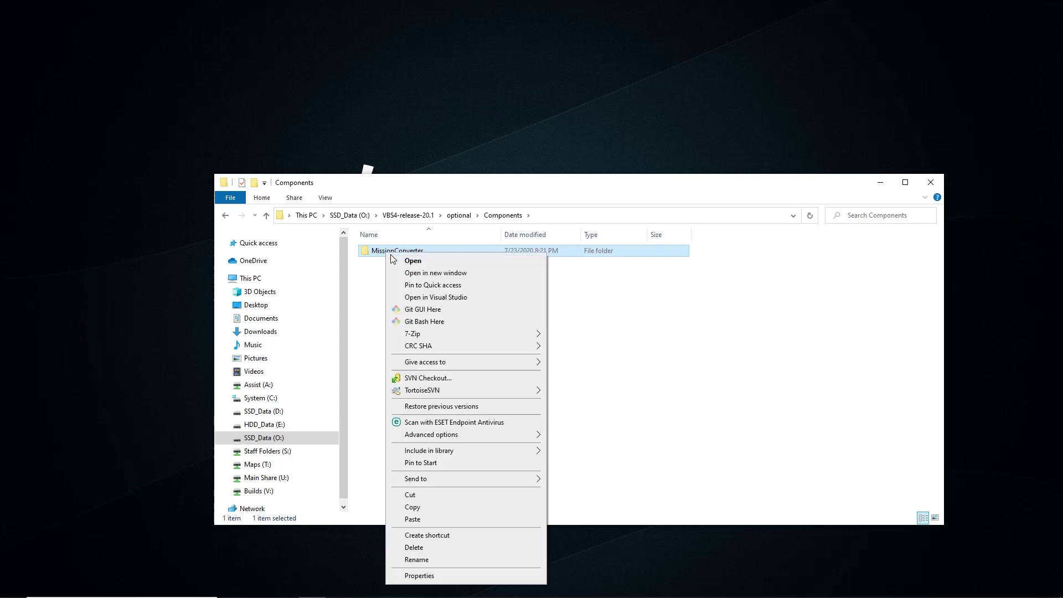
pyautogui.click(421, 519)
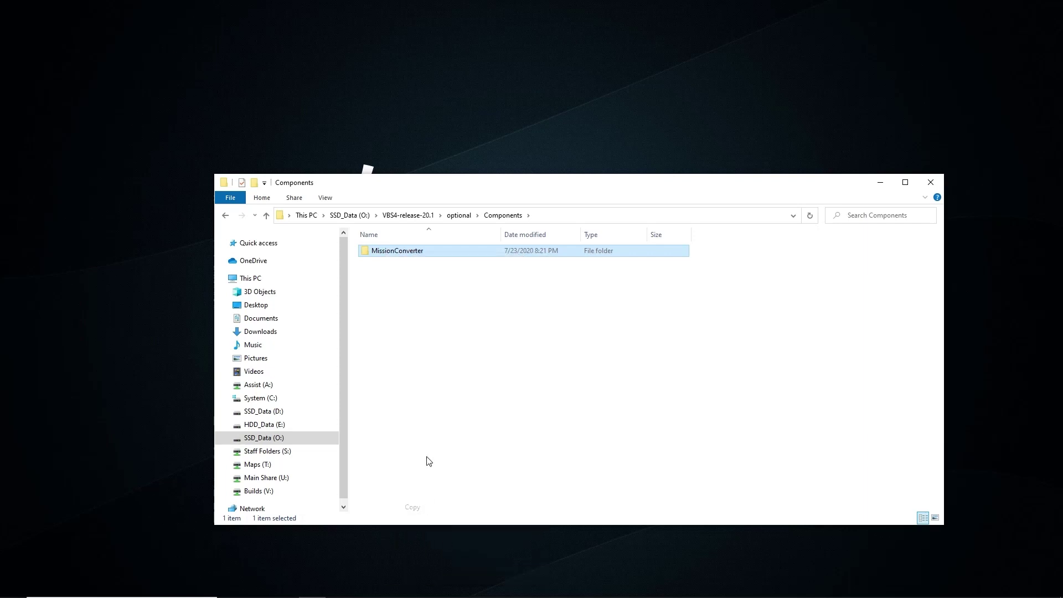
# Step: Paste the MissionConverter folder into VBS4-release-20.1\Components and close File Explorer
pyautogui.click(410, 216)
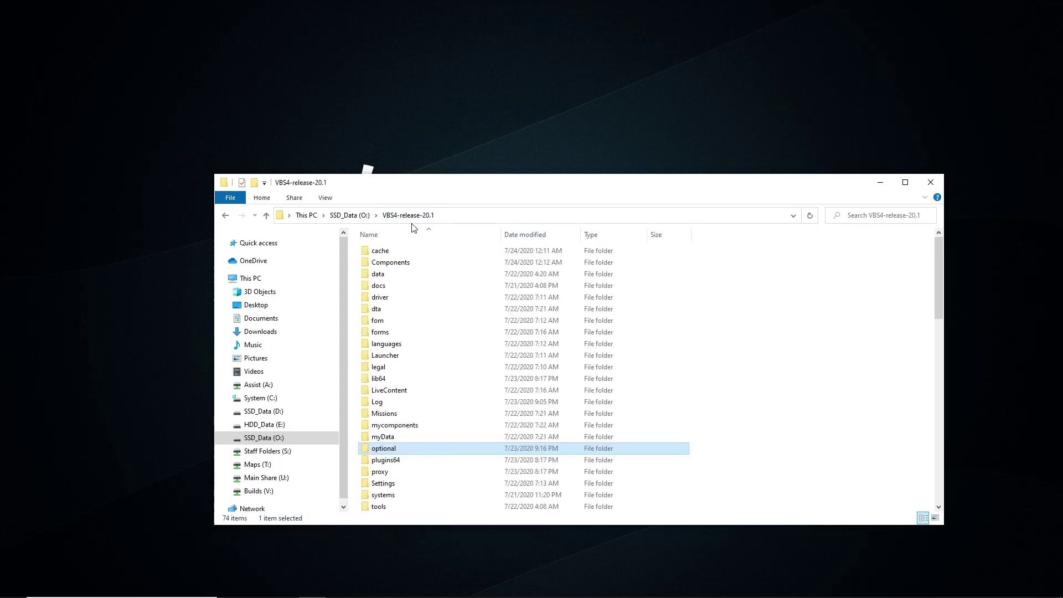
pyautogui.doubleClick(398, 263)
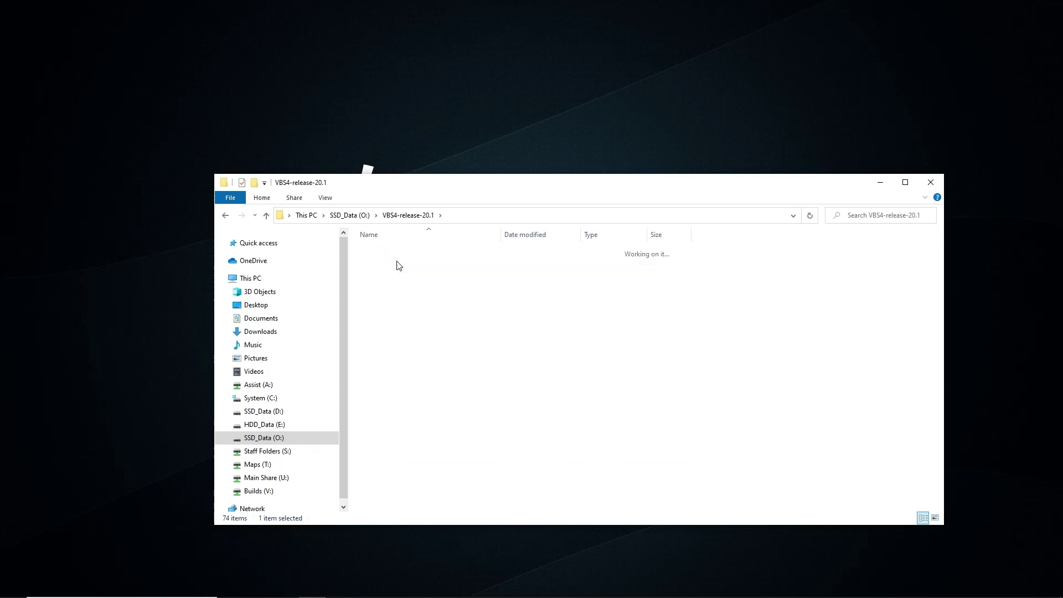
pyautogui.hotkey('ctrl', 'v')
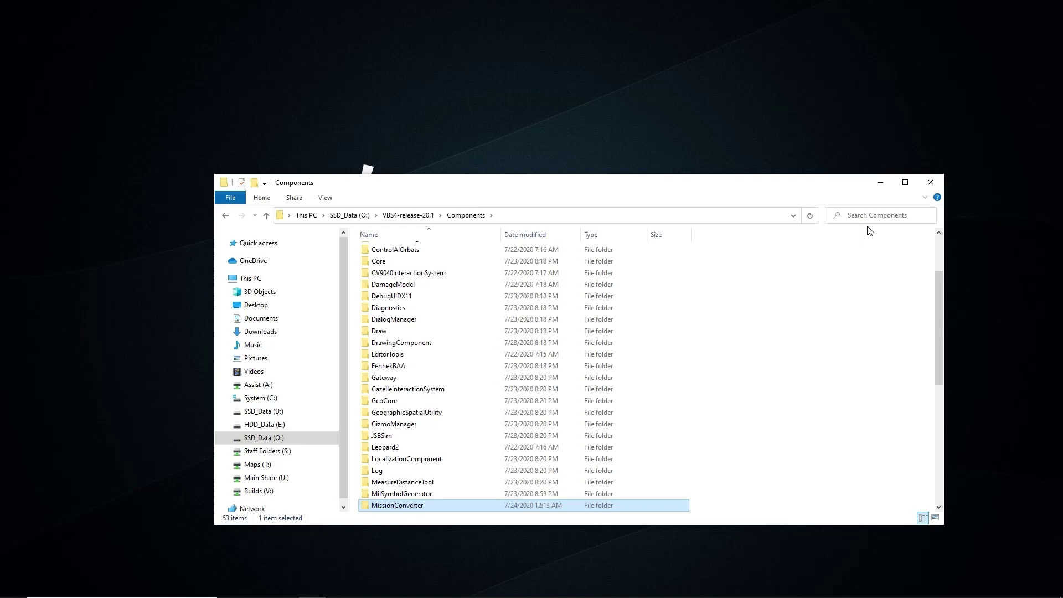
pyautogui.click(930, 182)
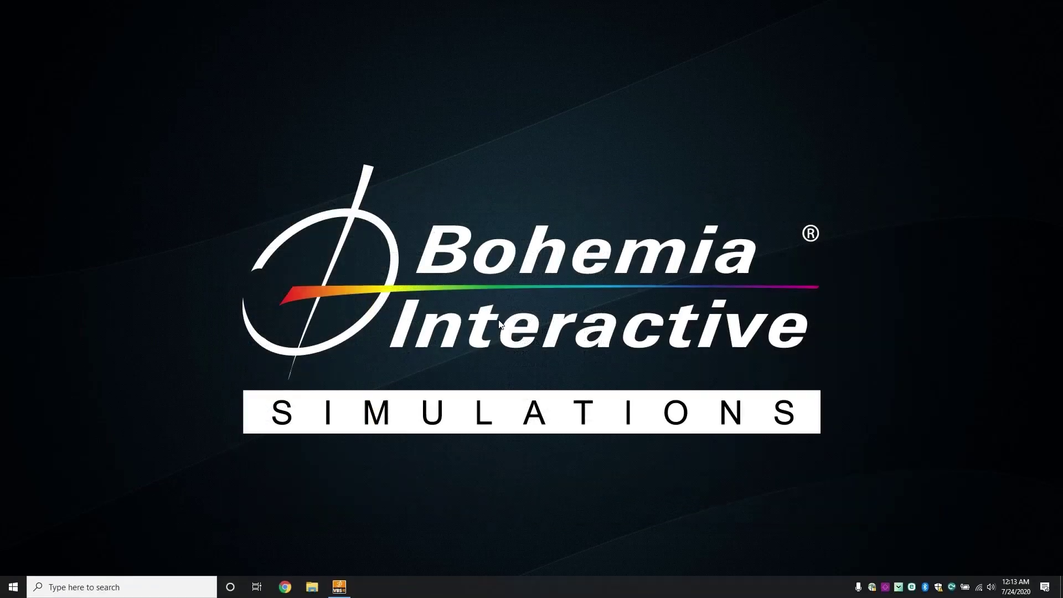
# Step: Switch to VBS Launcher, review the basic VBS4 options and launch the VBS4 module
pyautogui.click(340, 587)
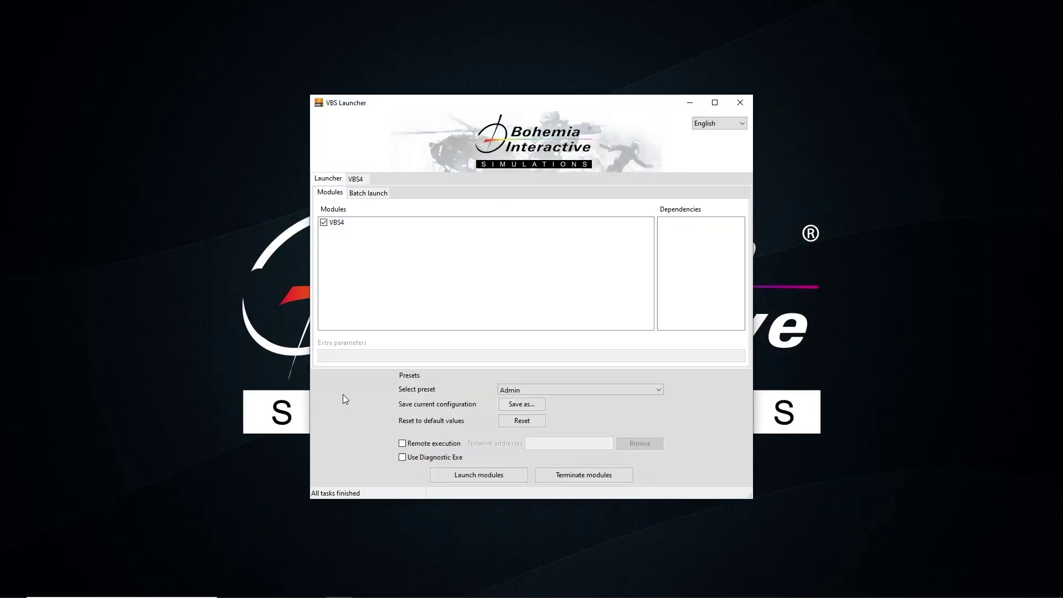
pyautogui.click(356, 179)
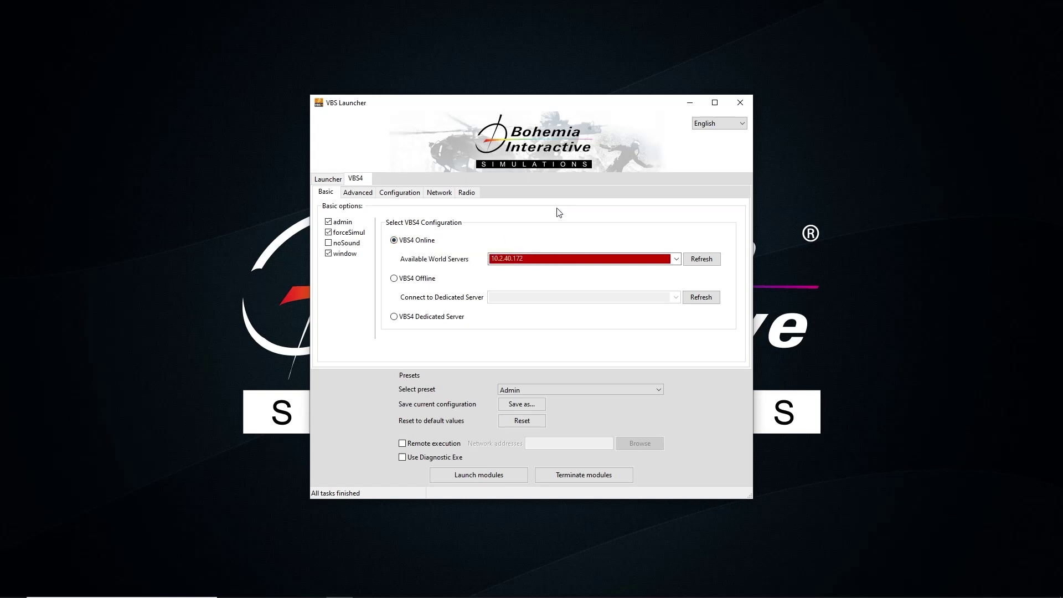
pyautogui.click(487, 475)
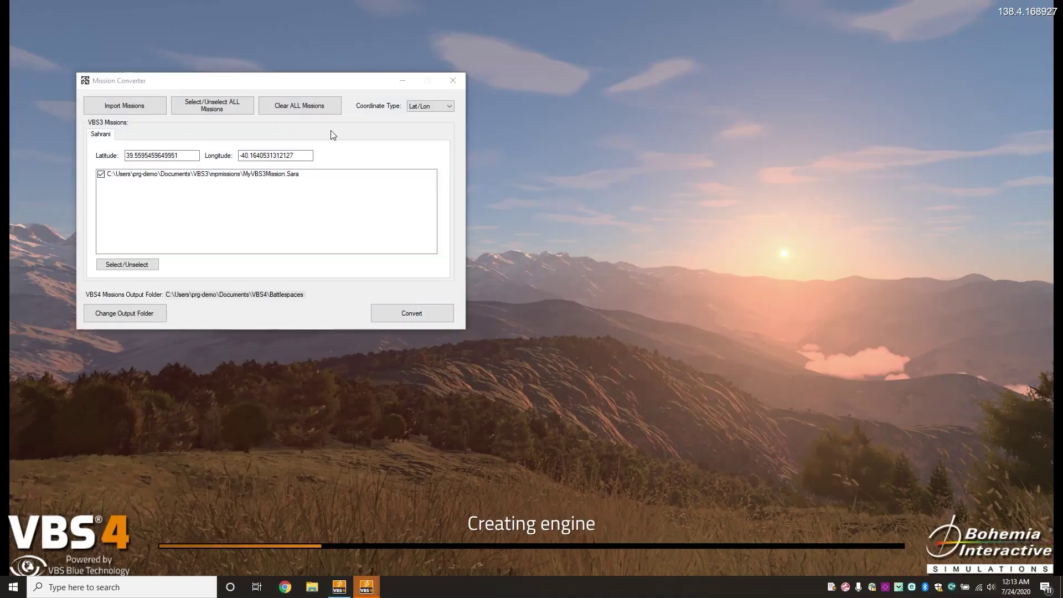
# Step: Clear all missions in the Mission Converter and import the VBS3 missions from Documents\VBS3\mpmissions
pyautogui.moveTo(299, 89); pyautogui.dragTo(442, 112)
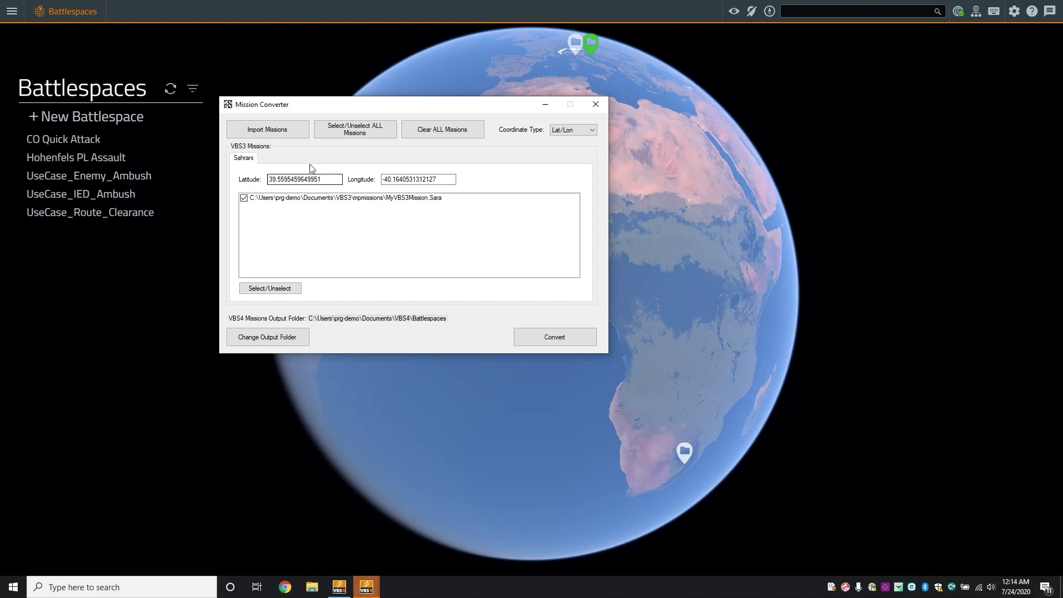
pyautogui.click(440, 130)
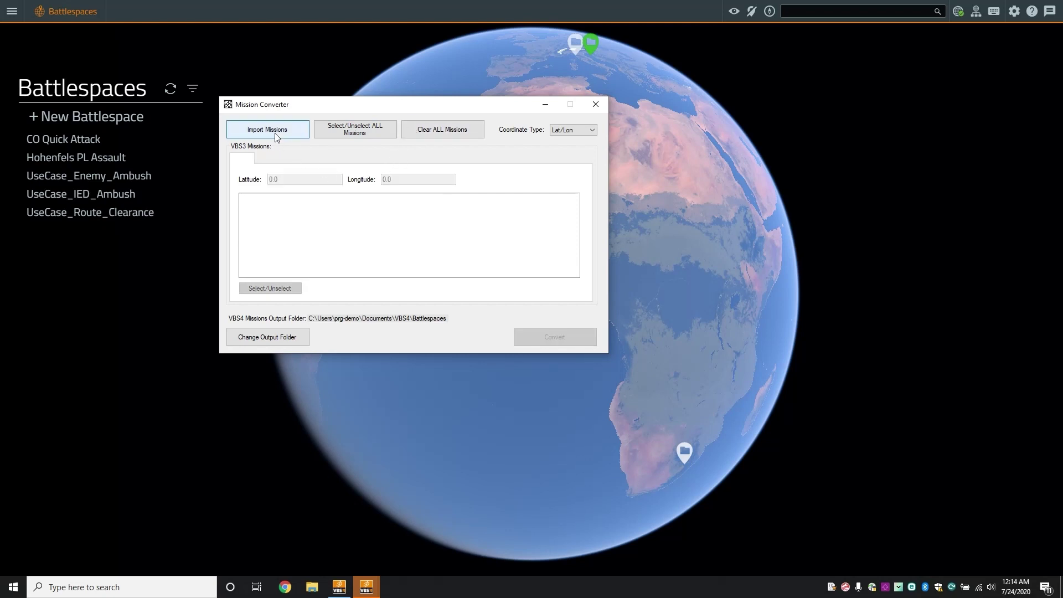
pyautogui.click(277, 134)
pyautogui.click(479, 287)
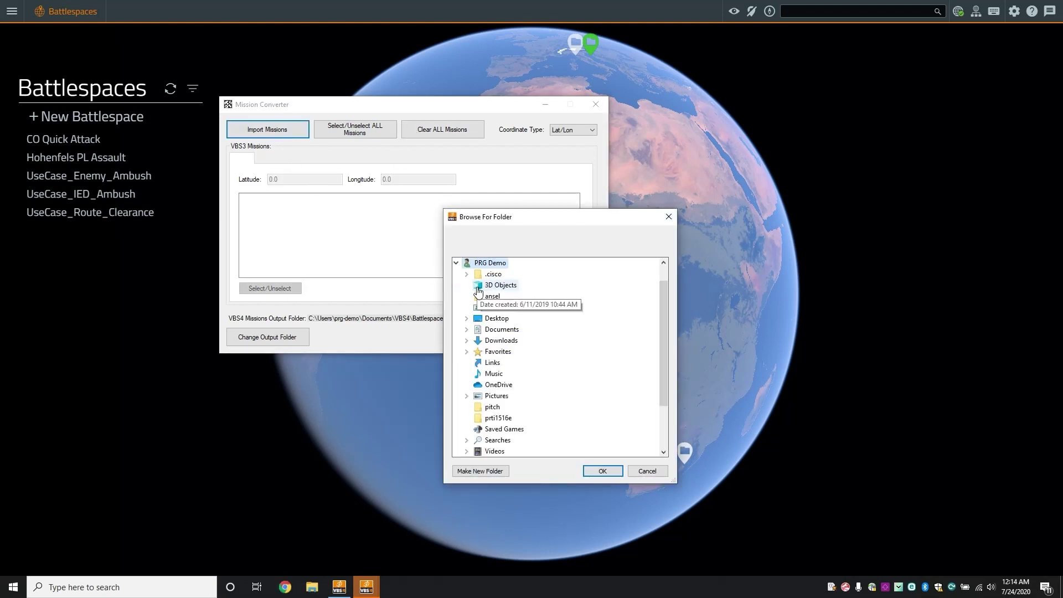
pyautogui.click(498, 331)
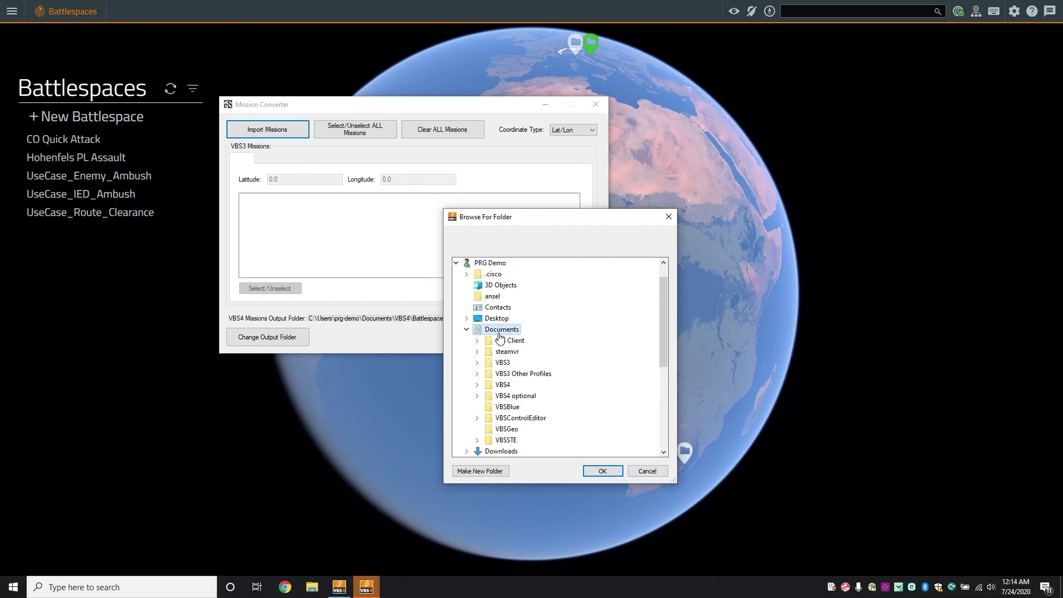
pyautogui.click(503, 364)
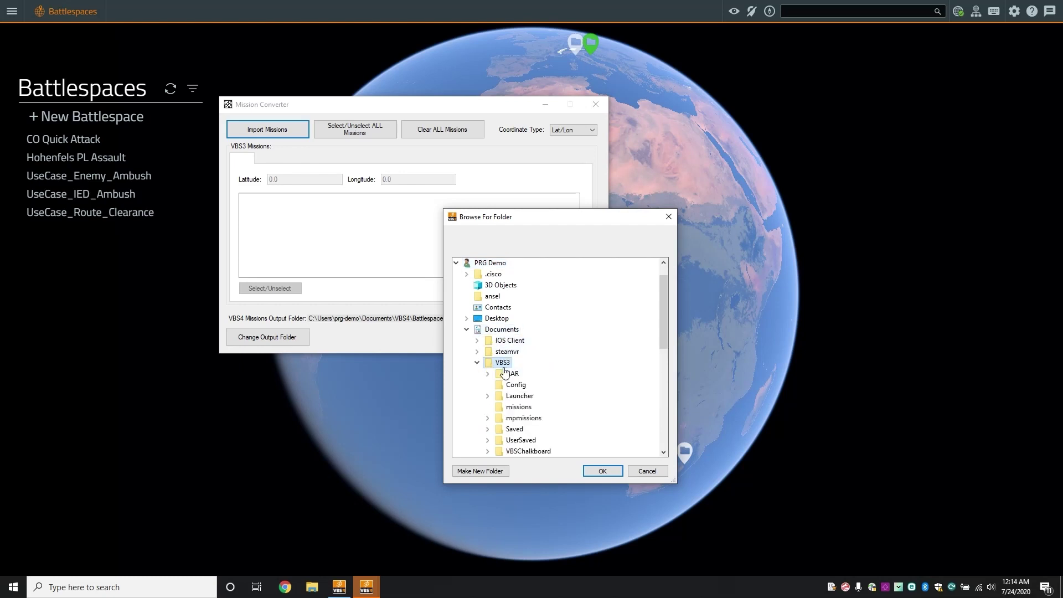
pyautogui.click(525, 418)
pyautogui.click(596, 469)
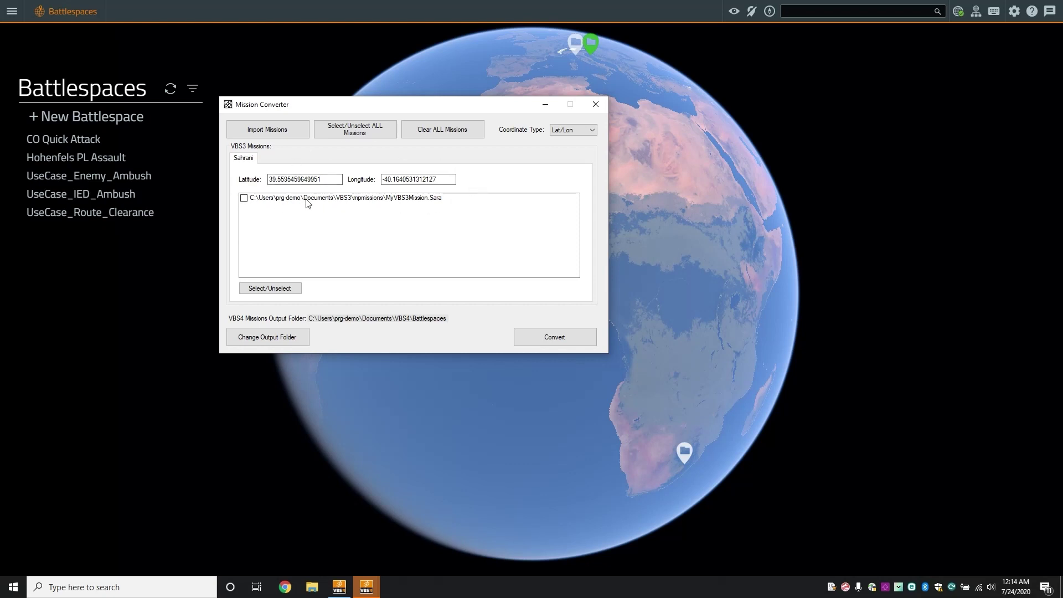
# Step: Select MyVBS3Mission.Sara for conversion and set the output folder to Documents\VBS4\Battlespaces
pyautogui.click(244, 198)
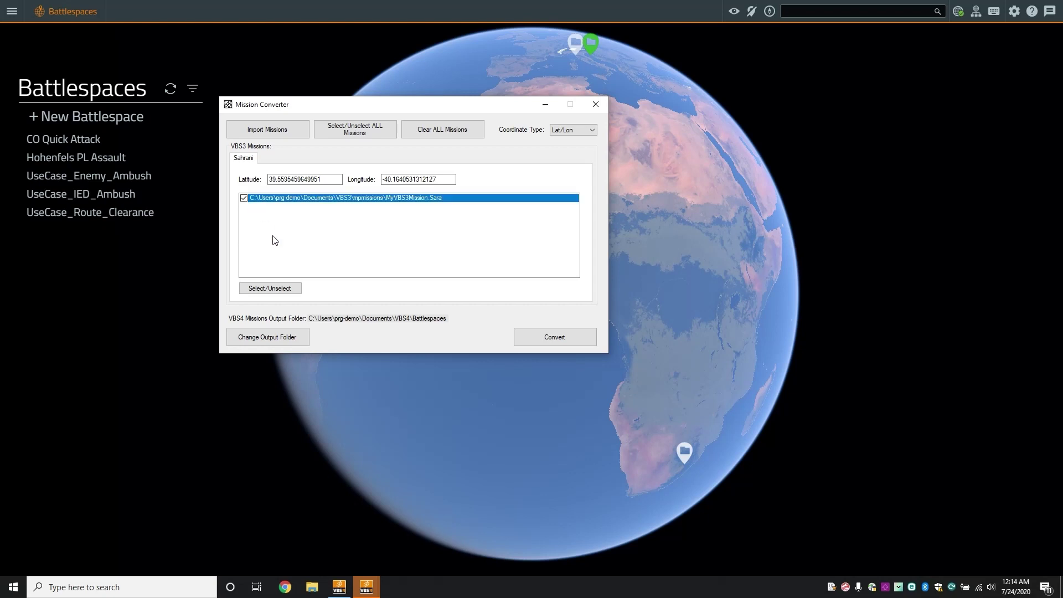
pyautogui.click(295, 338)
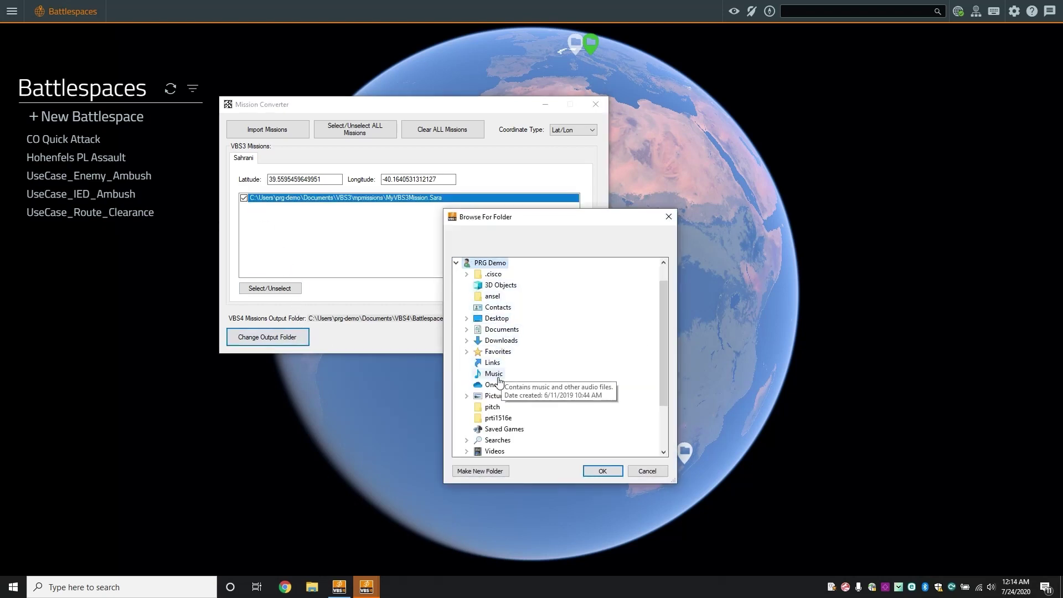
pyautogui.click(495, 330)
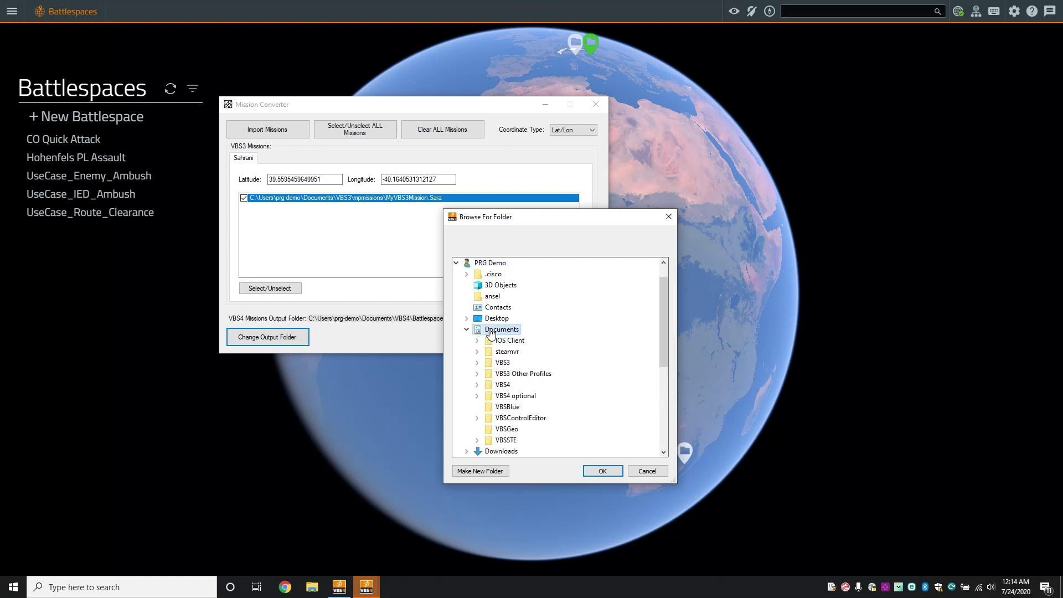
pyautogui.click(504, 385)
pyautogui.click(523, 385)
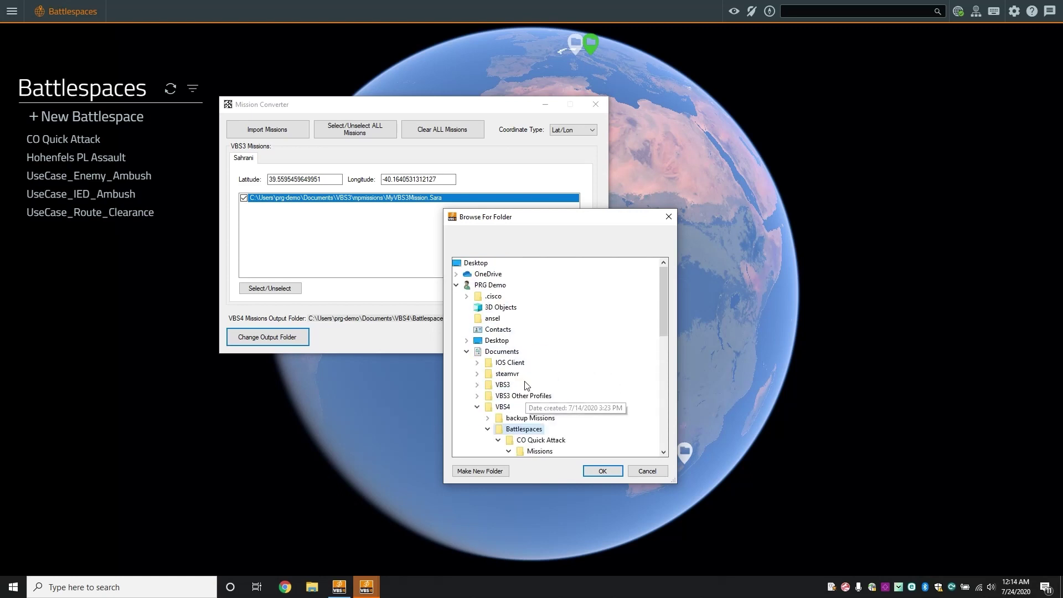
pyautogui.click(591, 468)
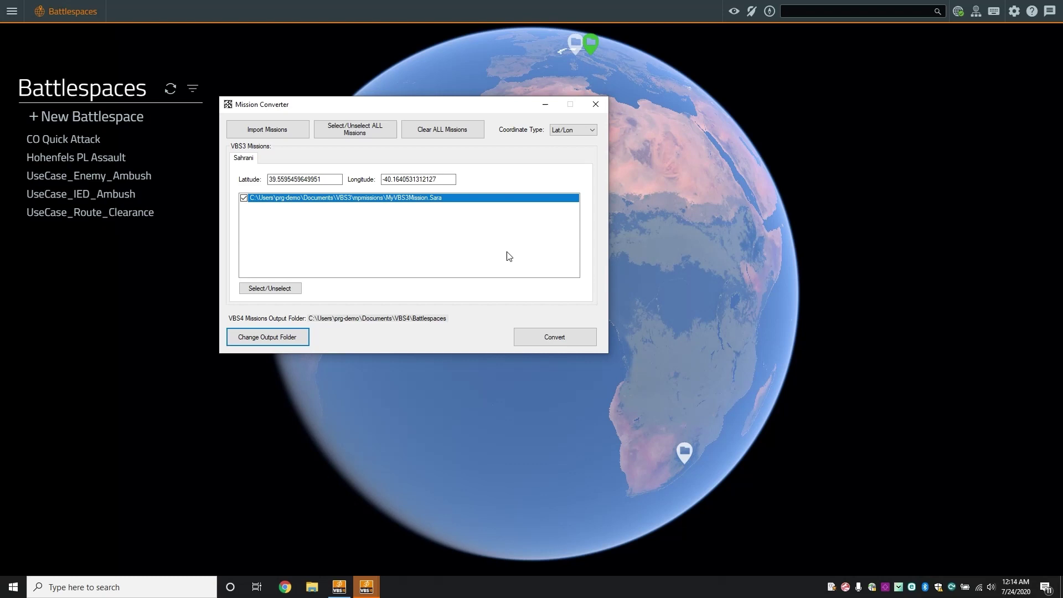
# Step: Convert the selected VBS3 mission, acknowledge the result and minimize the Mission Converter
pyautogui.click(533, 337)
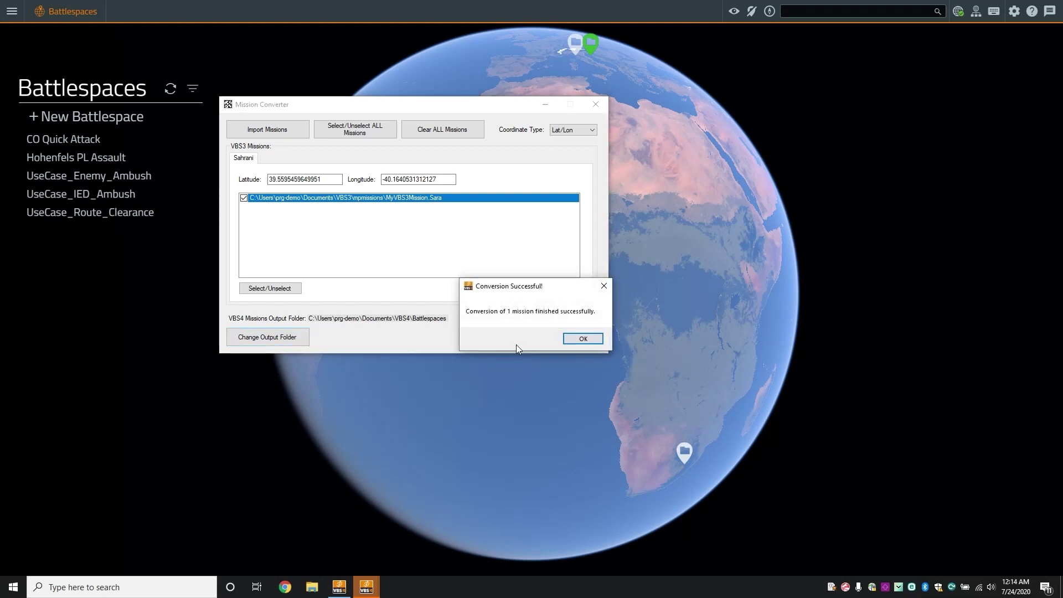
pyautogui.moveTo(546, 293); pyautogui.dragTo(444, 228)
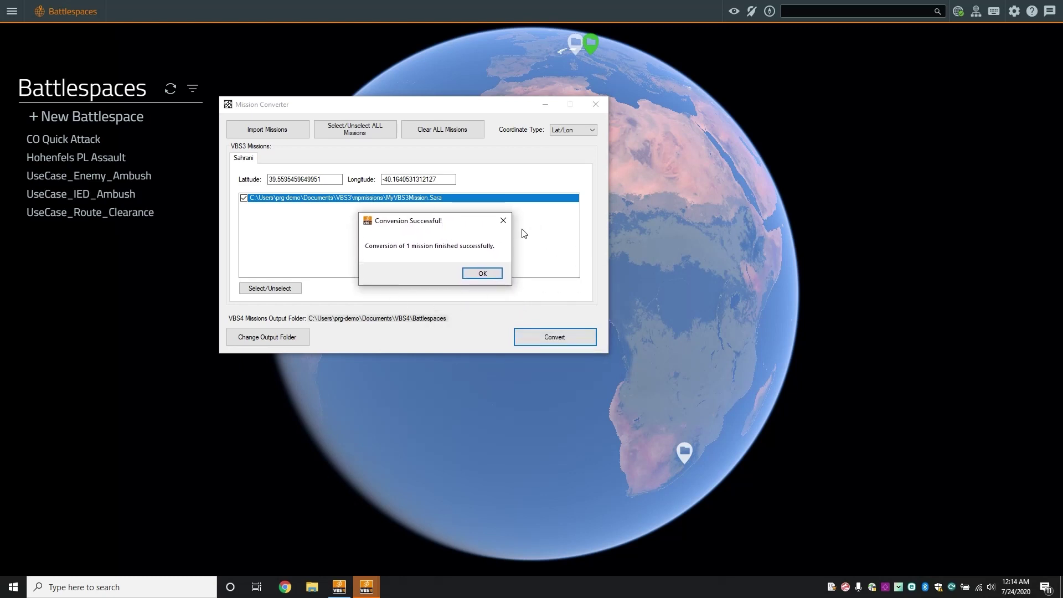
pyautogui.click(476, 273)
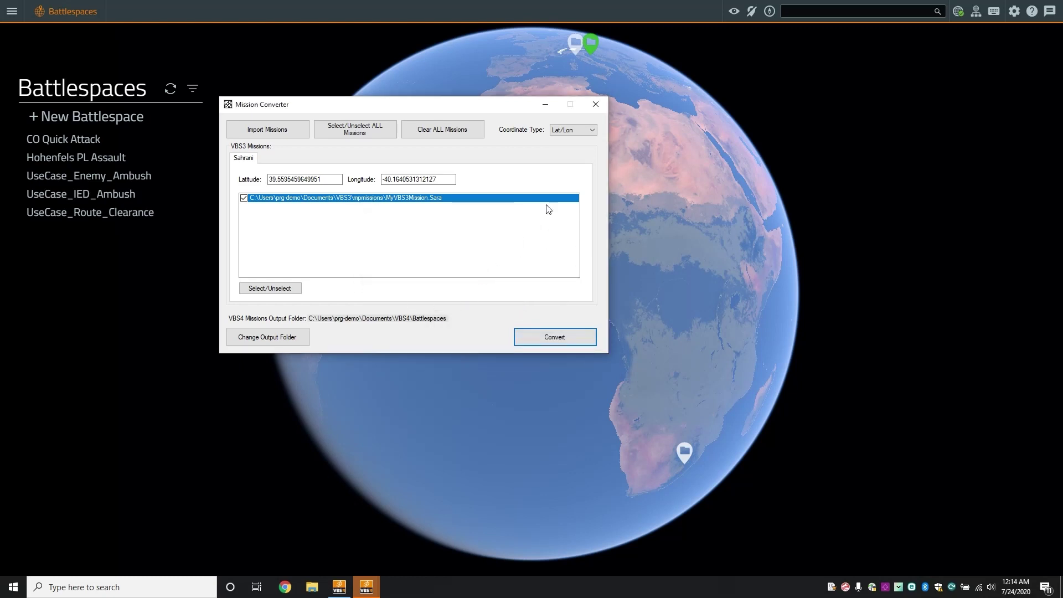
pyautogui.click(545, 105)
# Step: Refresh the battlespace list and upload MyVBS3Mission to the world server, accepting the overwrite of its VWS copy
pyautogui.moveTo(534, 169); pyautogui.dragTo(524, 249)
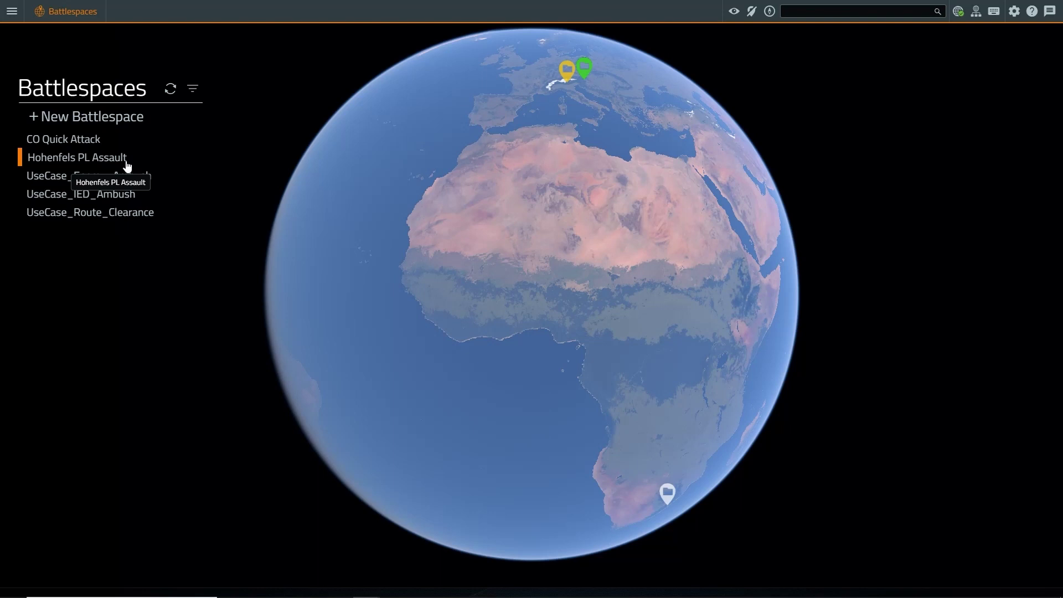
pyautogui.click(170, 94)
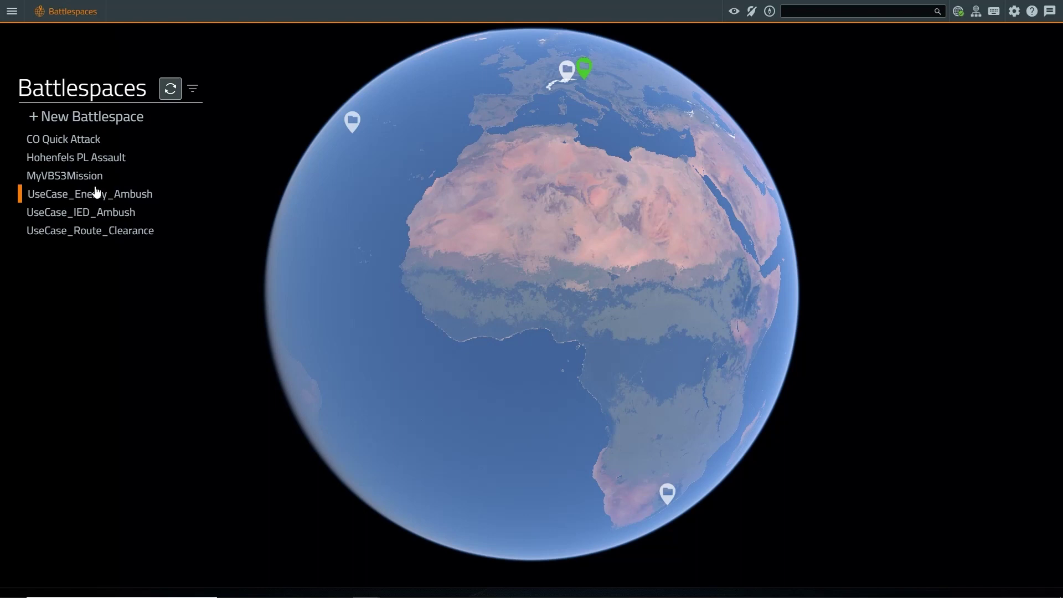
pyautogui.click(45, 182)
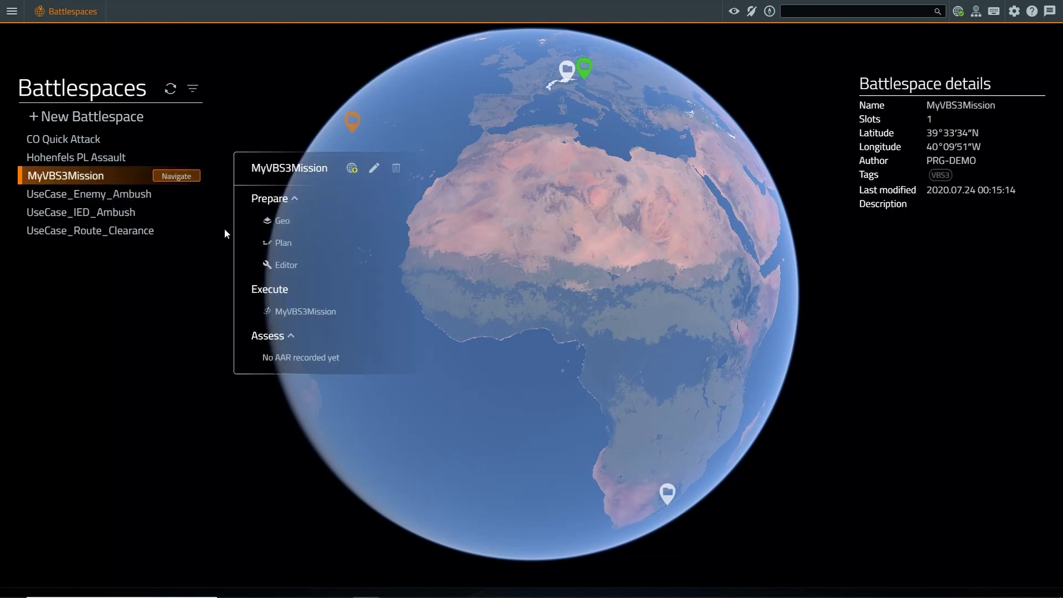
pyautogui.click(350, 176)
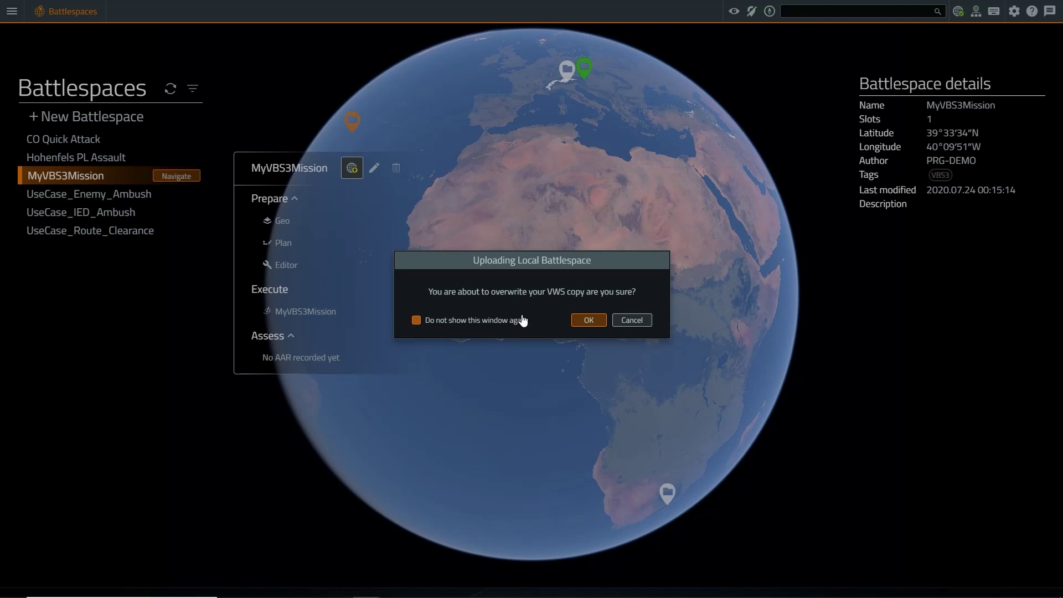
pyautogui.click(588, 320)
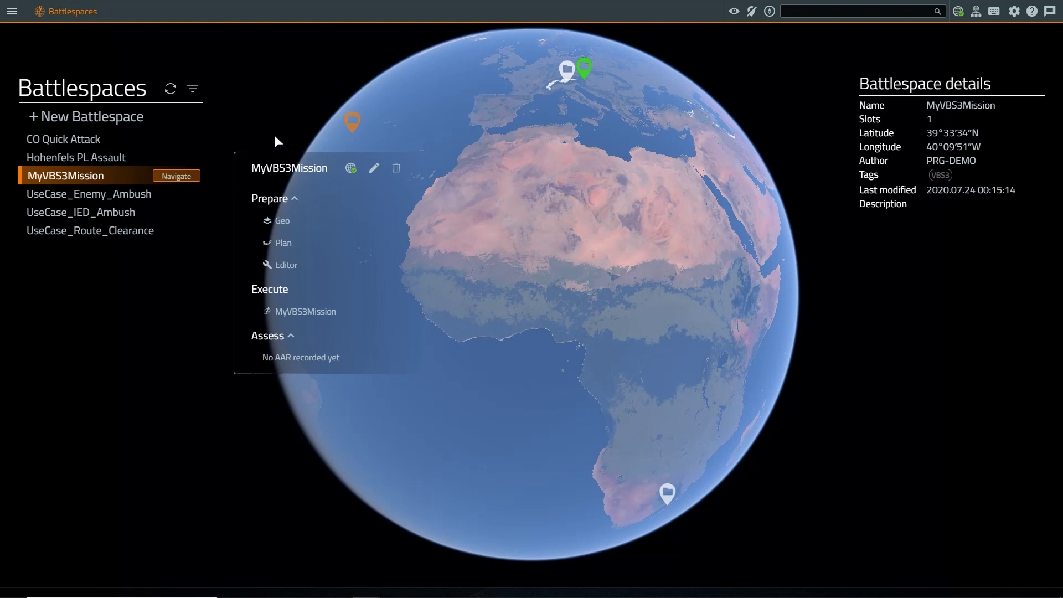
# Step: Filter the battlespace list to show only Online Battlespaces
pyautogui.click(192, 89)
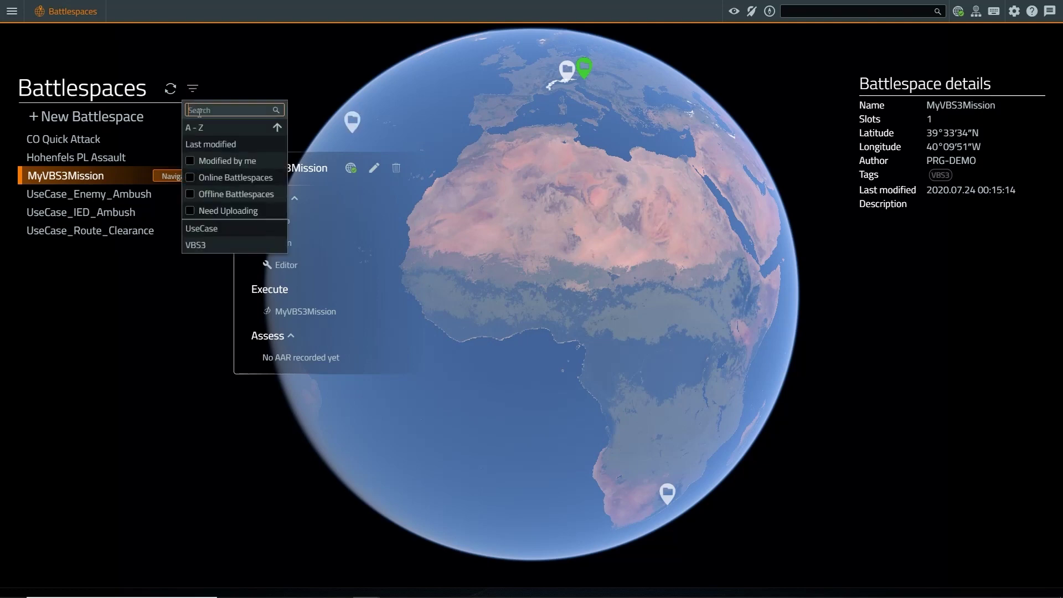
pyautogui.click(194, 179)
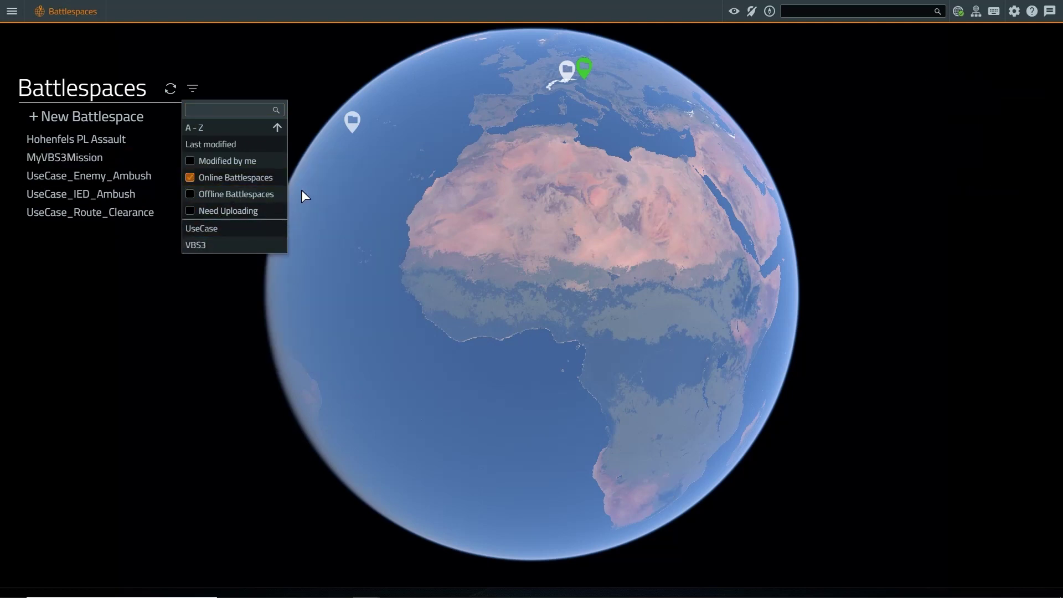
pyautogui.click(193, 89)
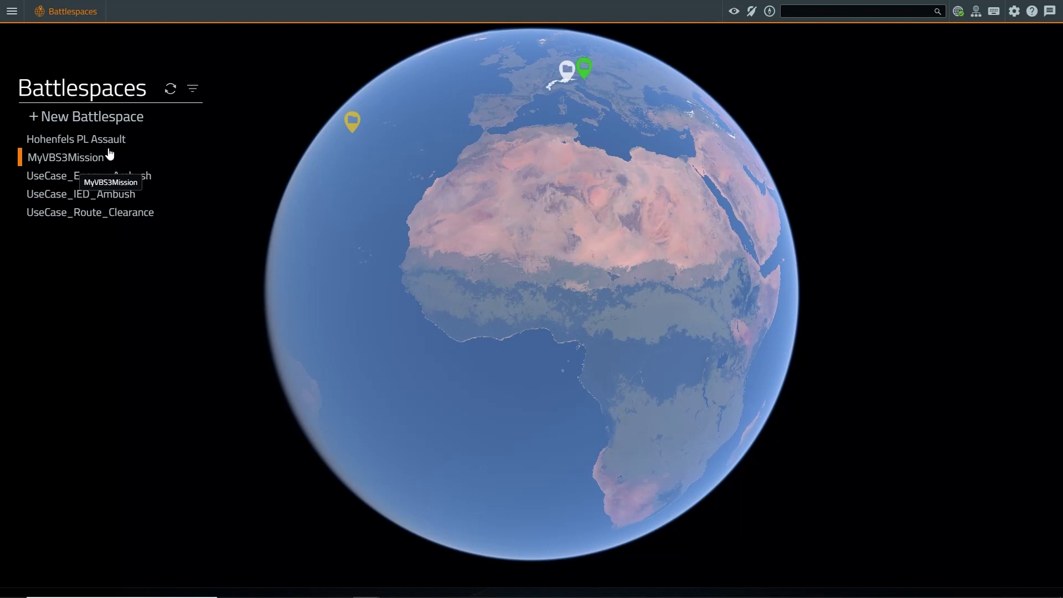
# Step: Mark CO Quick Attack in the upload dialog for offline battlespaces and close the dialog without uploading
pyautogui.click(14, 13)
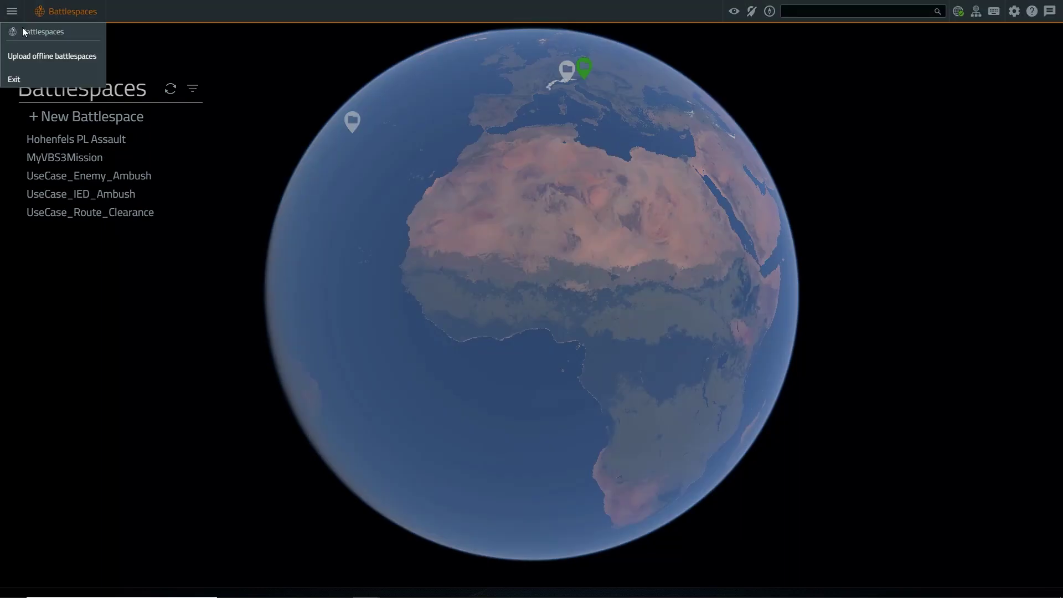
pyautogui.click(28, 57)
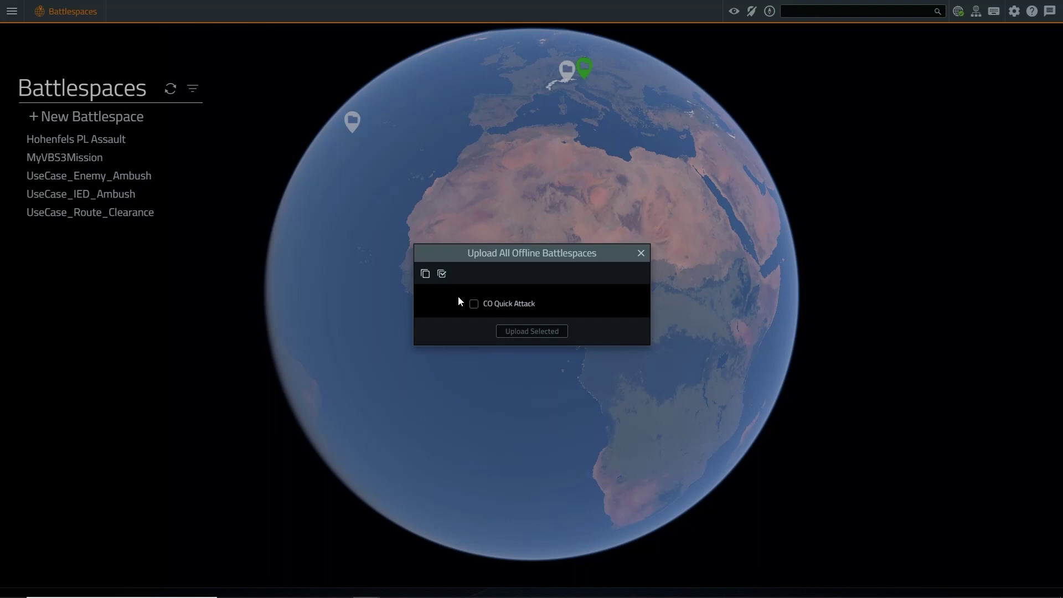
pyautogui.click(474, 305)
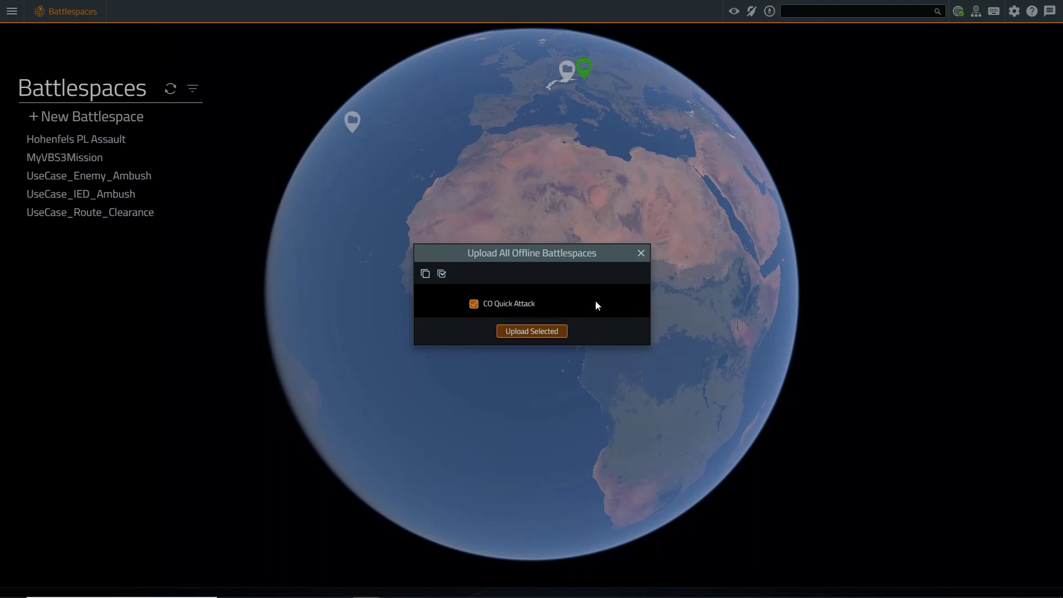
pyautogui.click(640, 255)
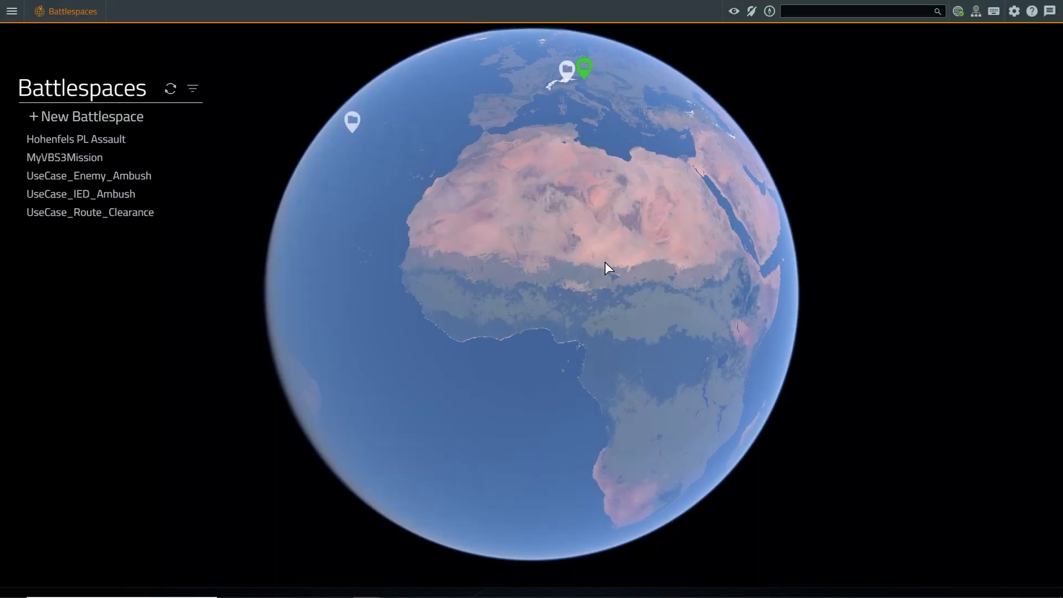